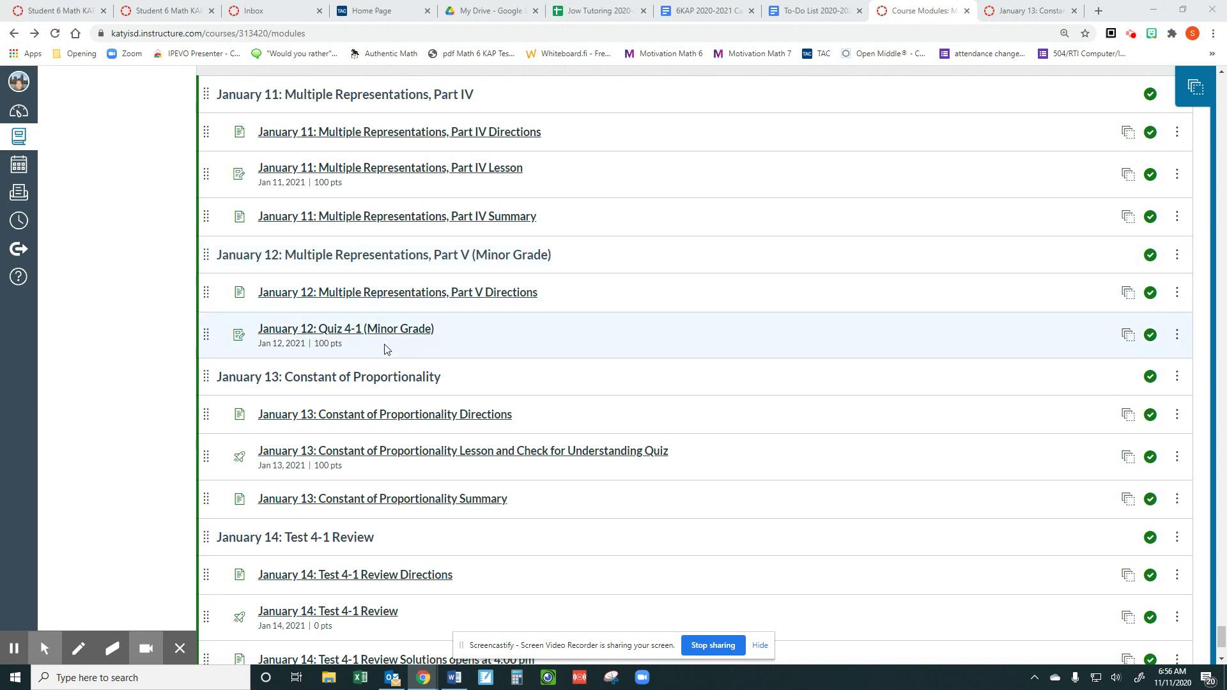
Open the 'January 12: Multiple Representations, Part V Directions' page from the Modules list
left_click(418, 299)
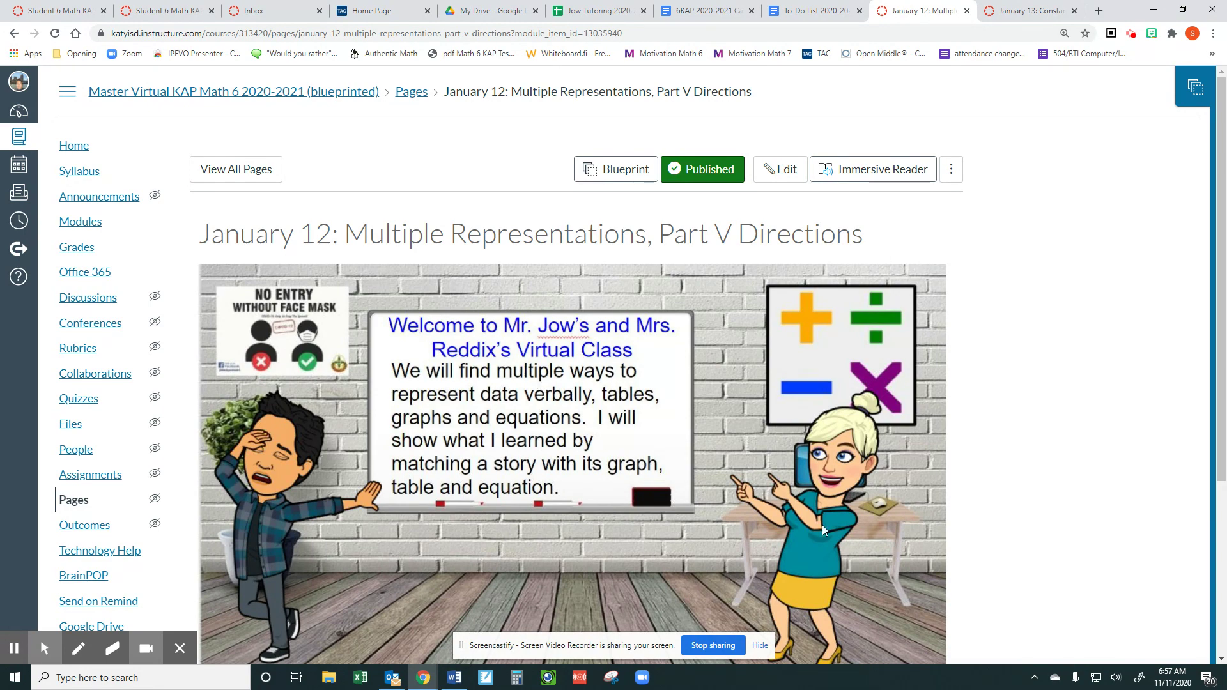
scroll(825, 529, "down", 3)
Advance with Next to the January 12 Quiz 4-1 (Minor Grade) assignment
left_click(1174, 625)
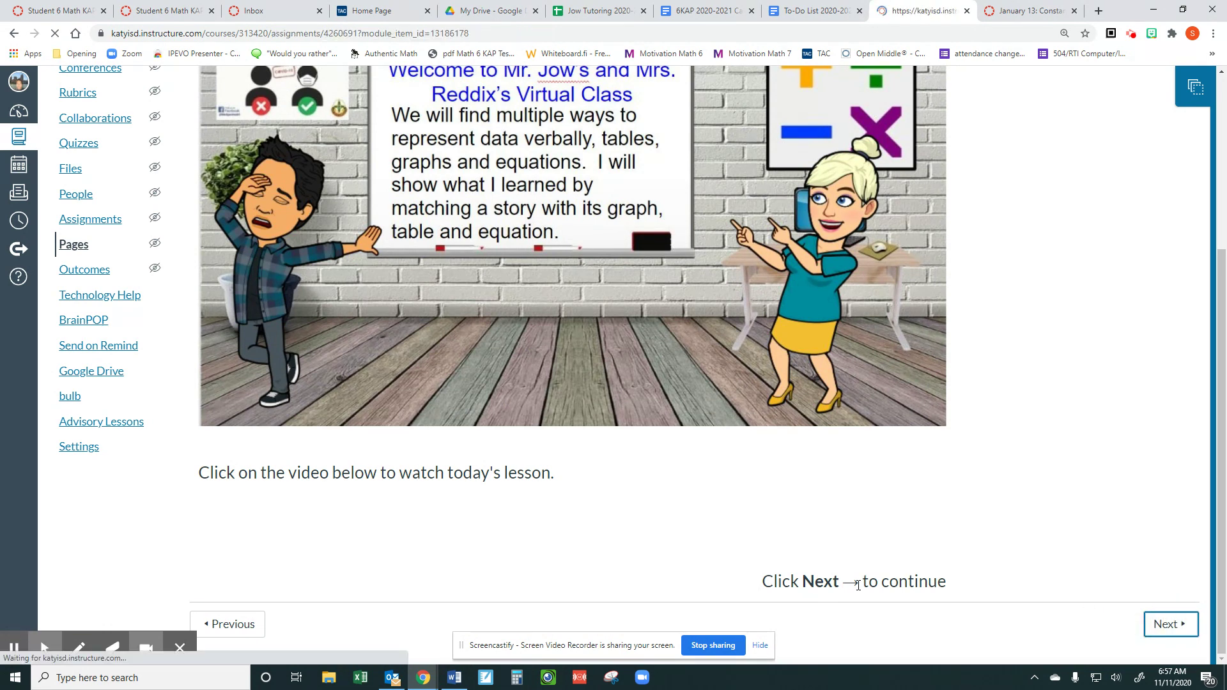